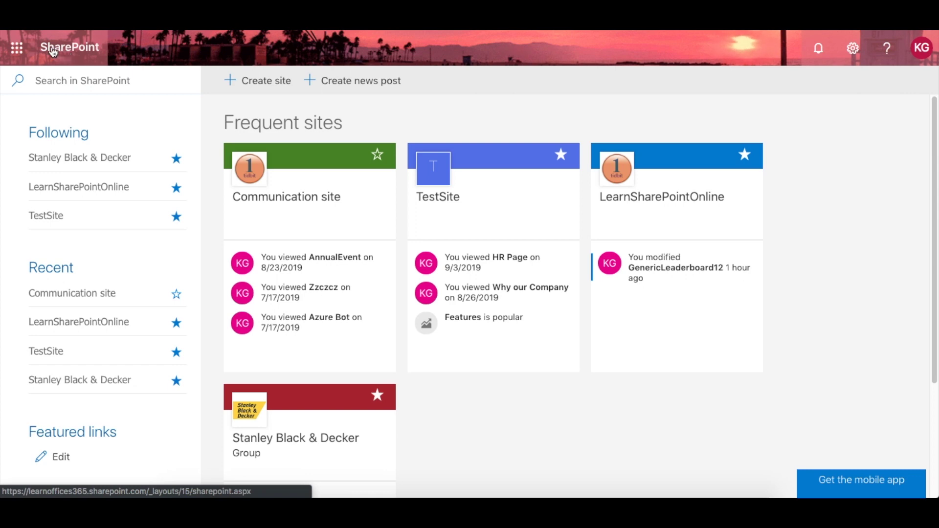
Open the Office 365 app launcher to get to the Microsoft 365 admin center.
click(17, 47)
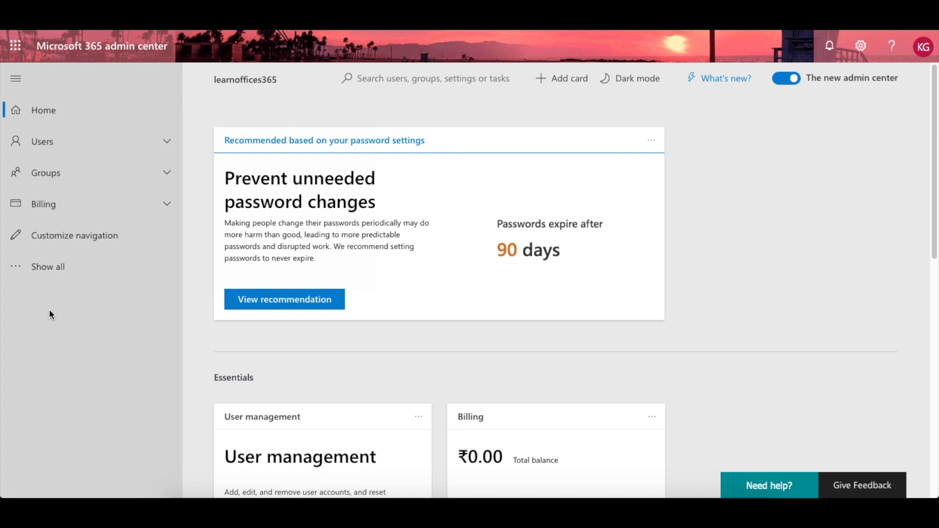
Open SharePoint from the Admin centers list in the expanded navigation.
click(58, 269)
scroll(79, 310, down, 5)
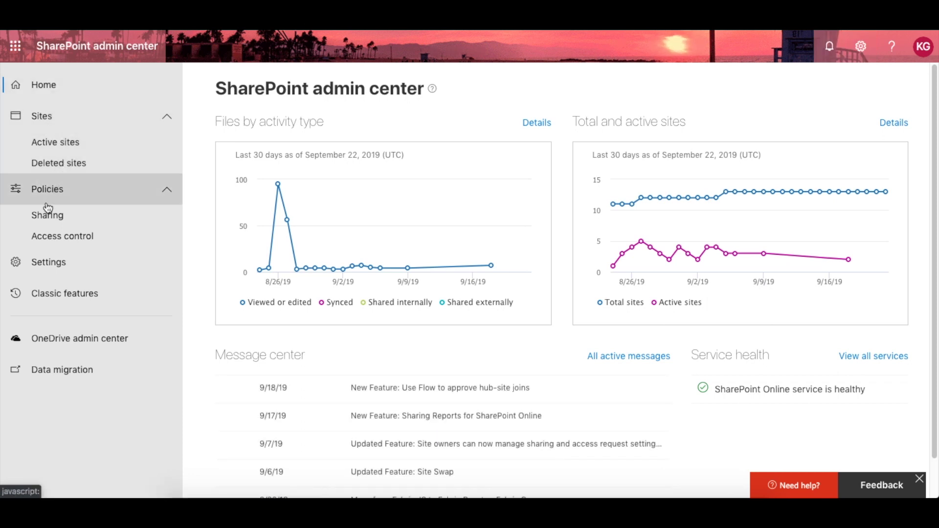
click(67, 141)
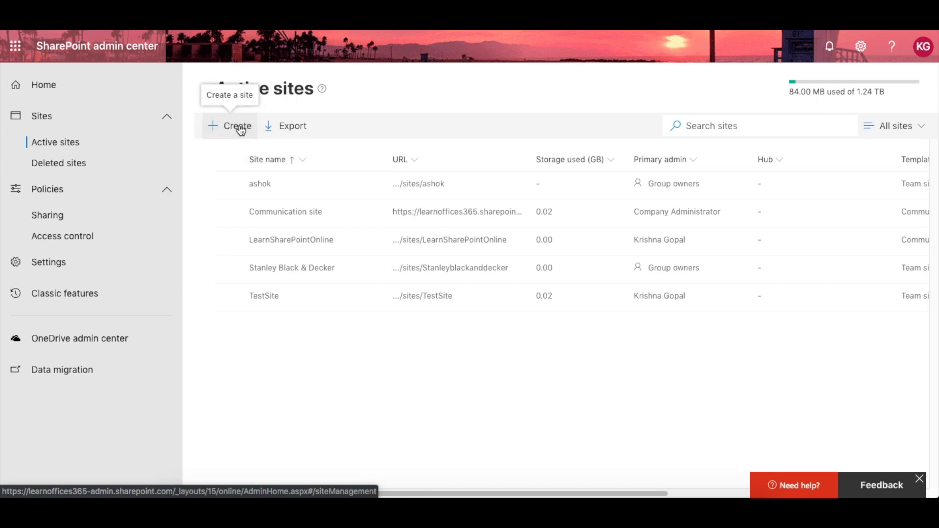
Start creating a new site from the Active sites toolbar.
click(239, 127)
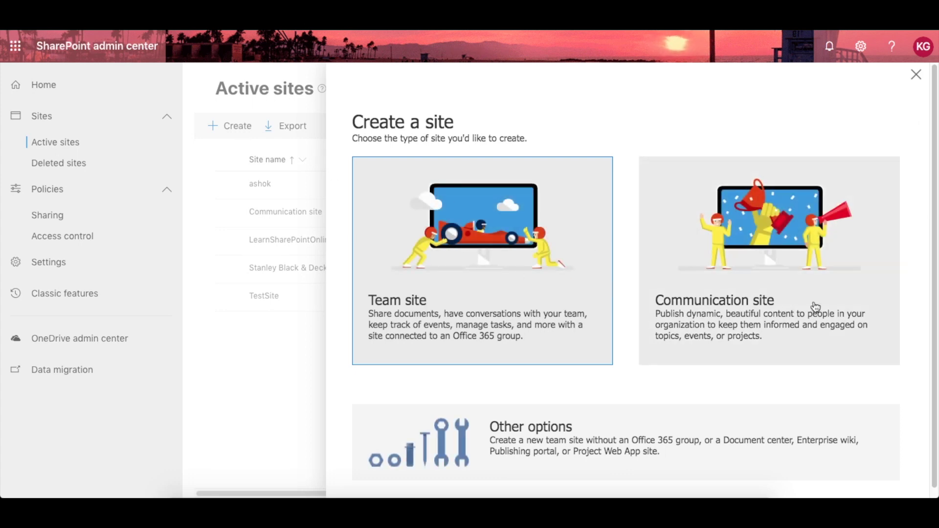
scroll(763, 293, down, 1)
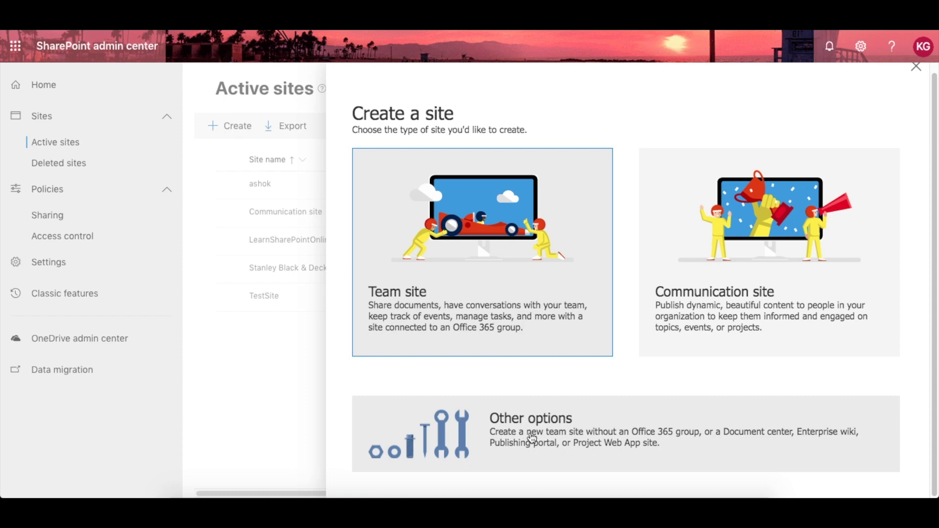
click(532, 439)
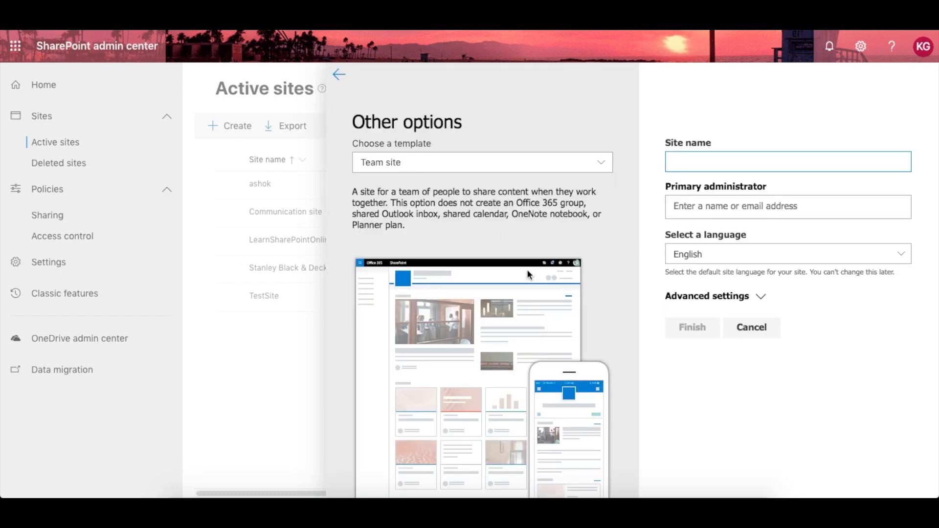
click(498, 168)
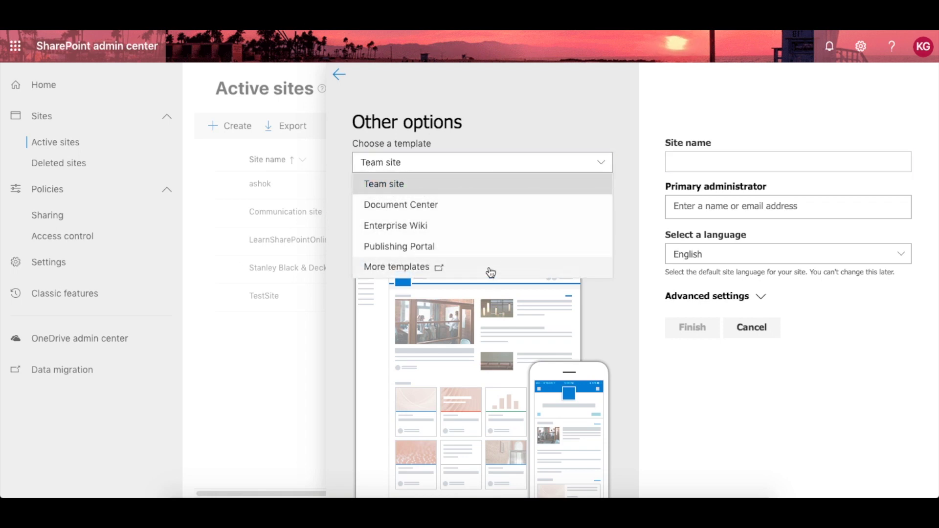
click(509, 107)
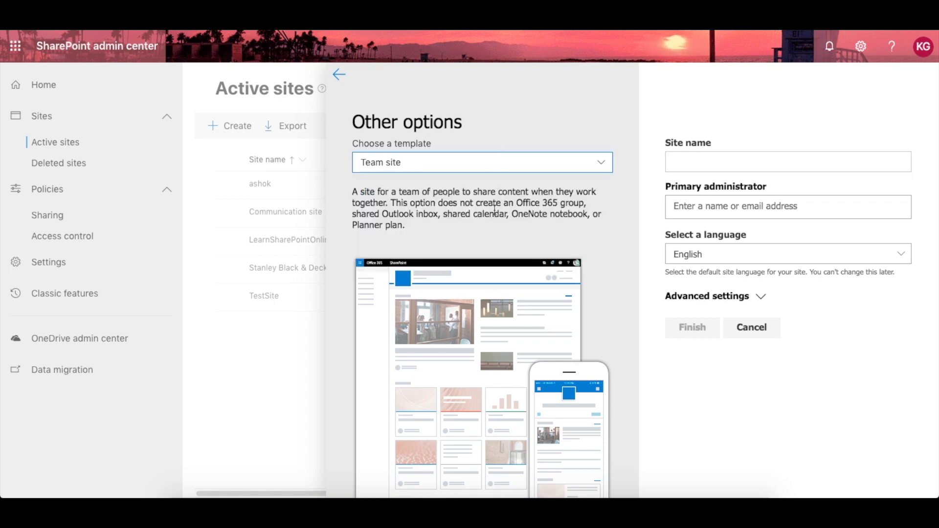
click(762, 297)
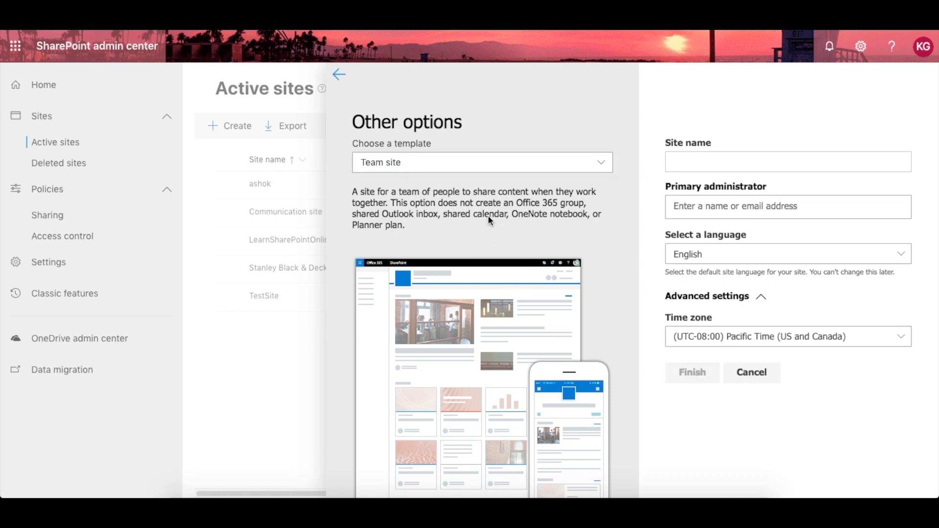
click(552, 166)
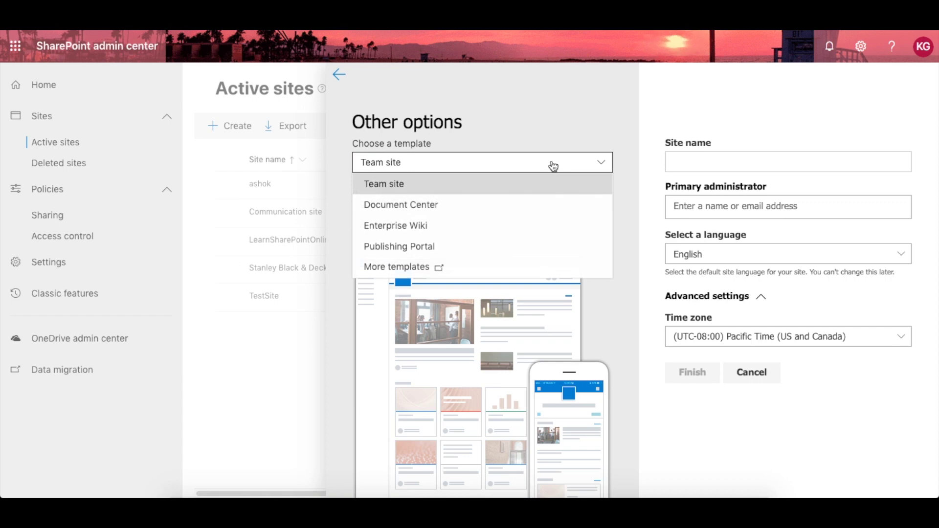
click(339, 75)
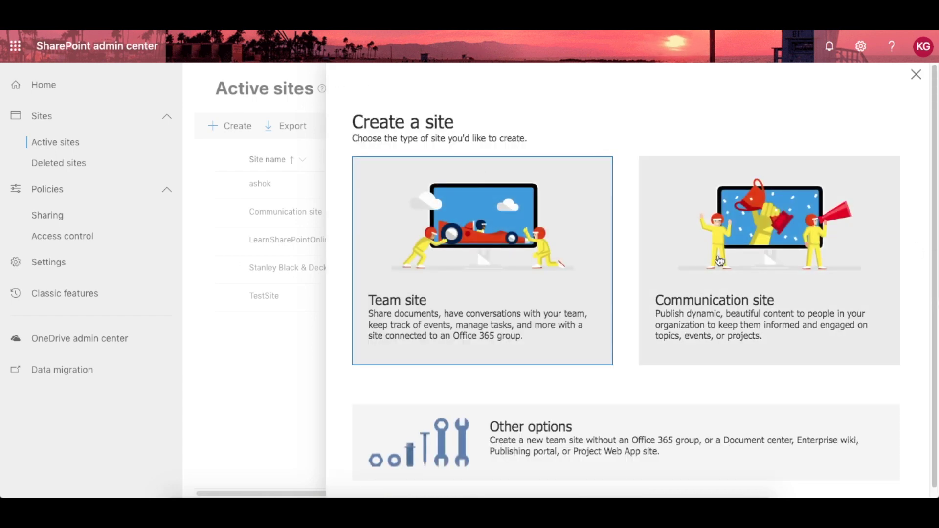
click(719, 261)
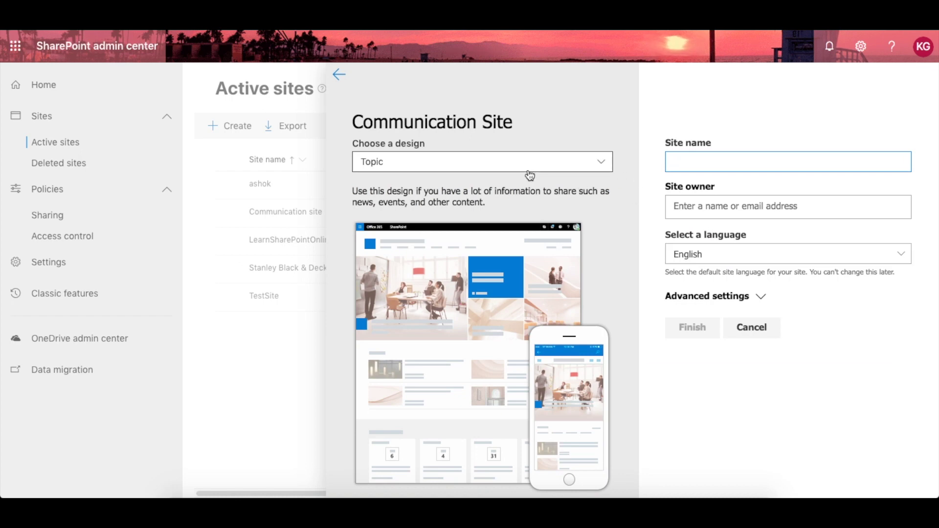
Choose the Showcase design for the communication site after briefly previewing Blank.
click(530, 166)
click(509, 203)
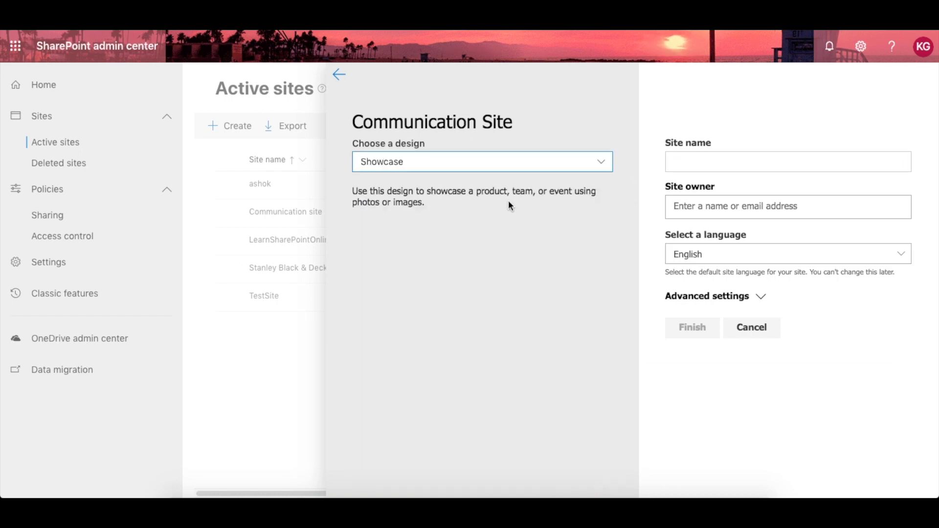
click(524, 165)
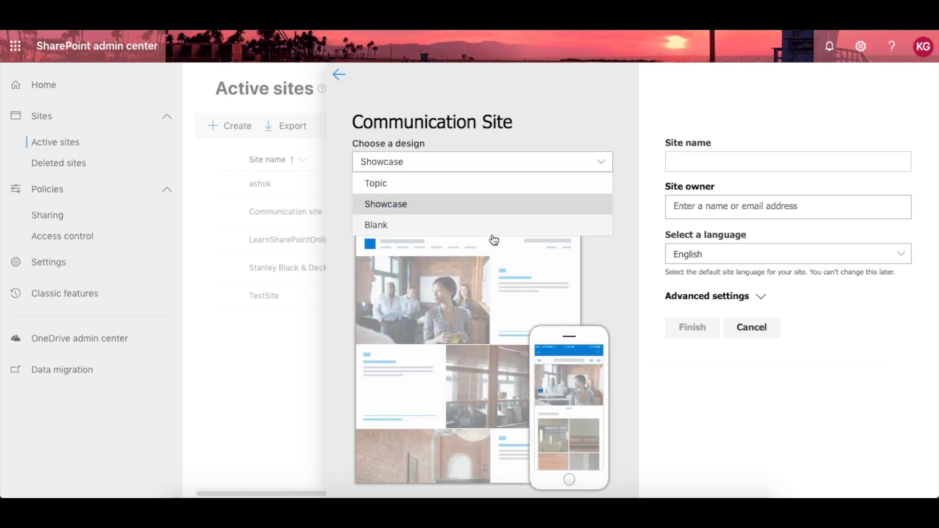
click(464, 232)
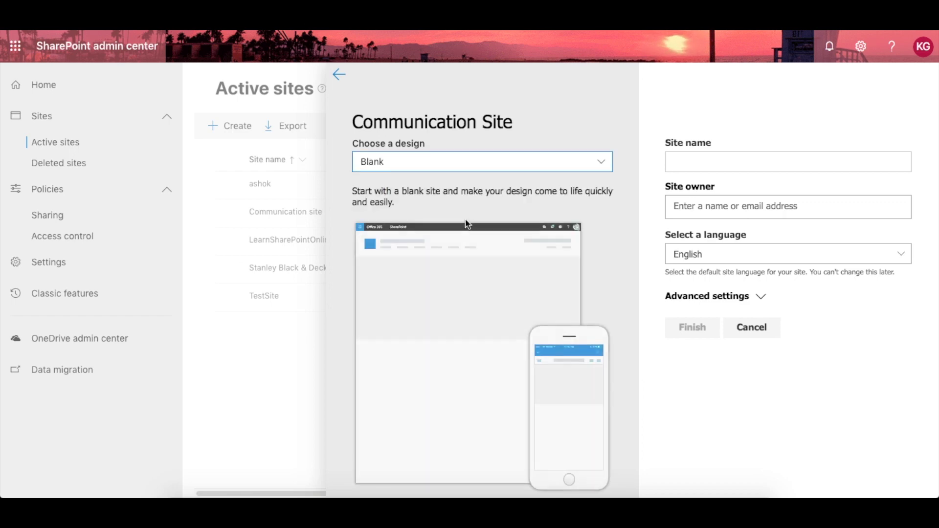
click(486, 168)
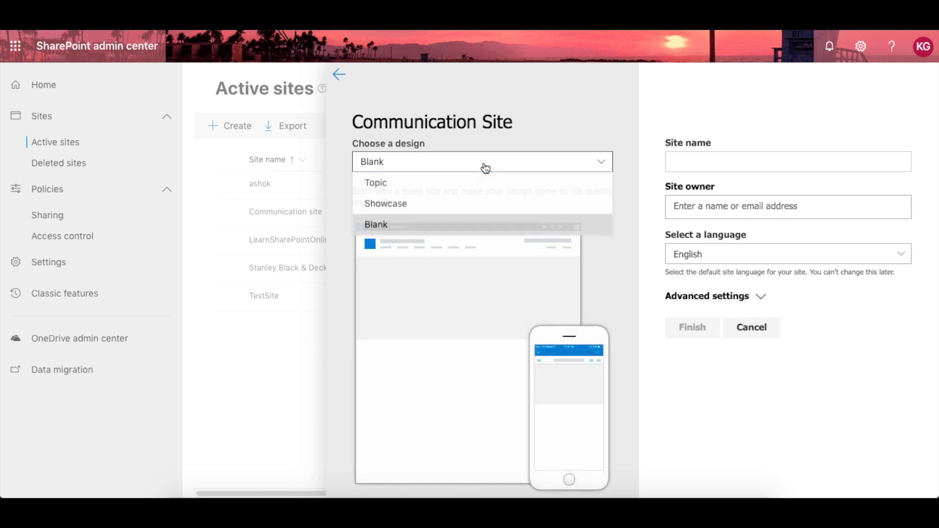
click(458, 205)
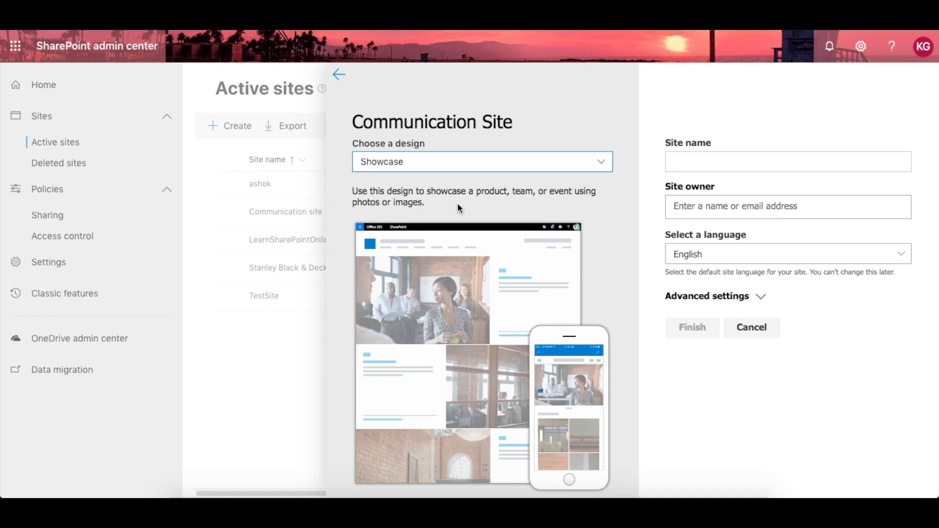
click(792, 161)
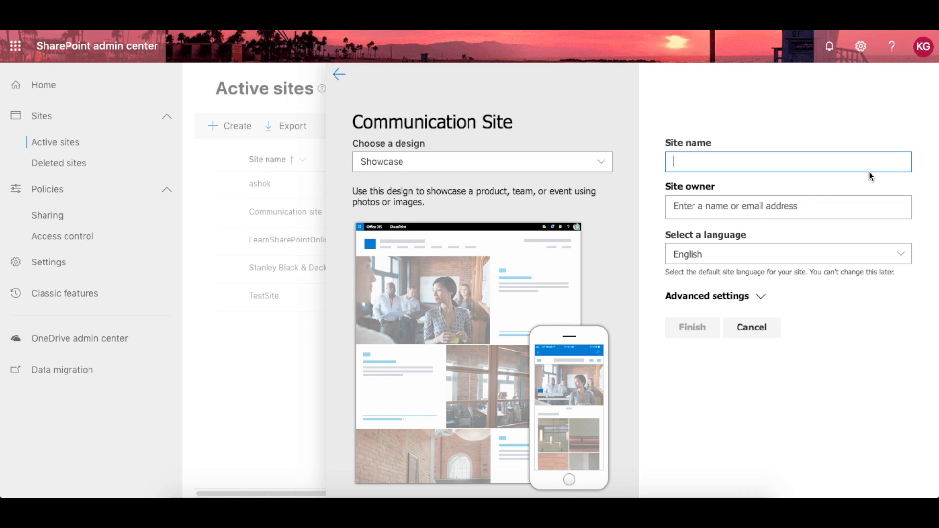
Name the site ABCIntranet and keep its address under the /sites/ path.
text(ABC)
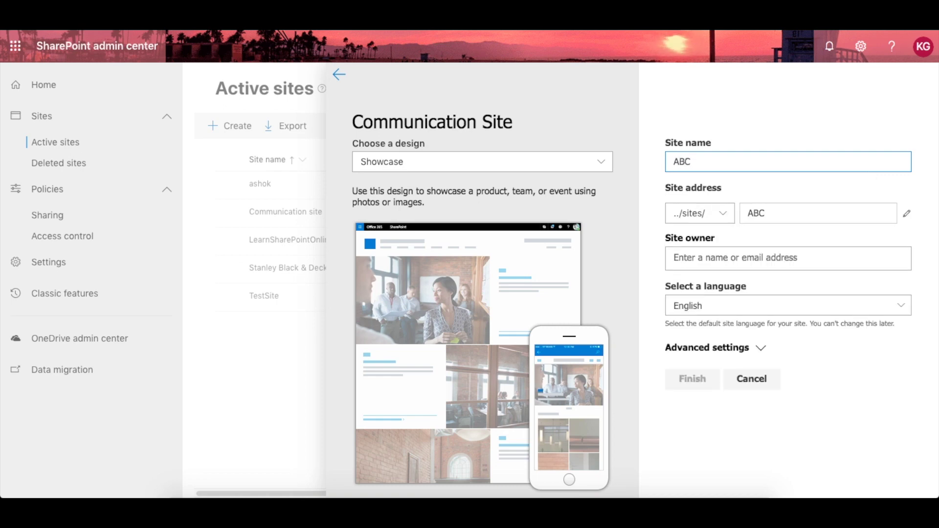
text(Intranet)
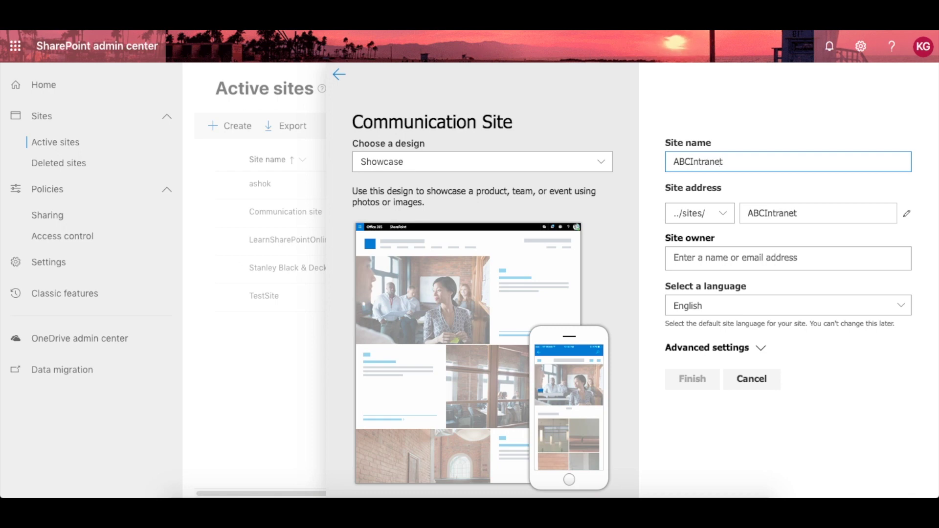
click(724, 216)
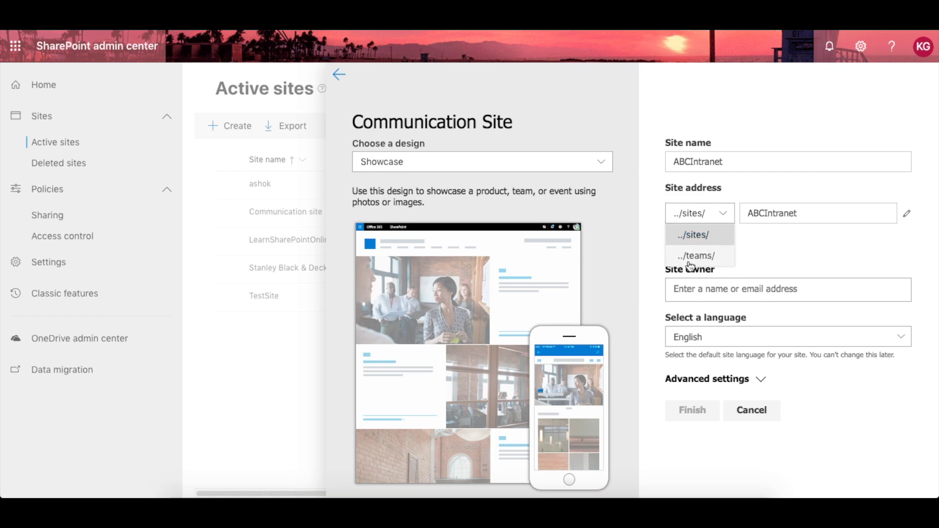
click(700, 235)
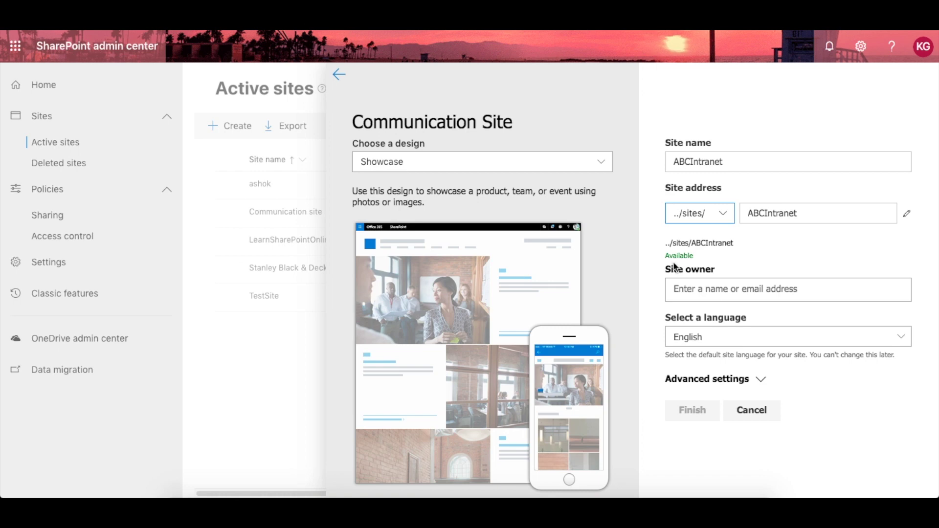
click(746, 289)
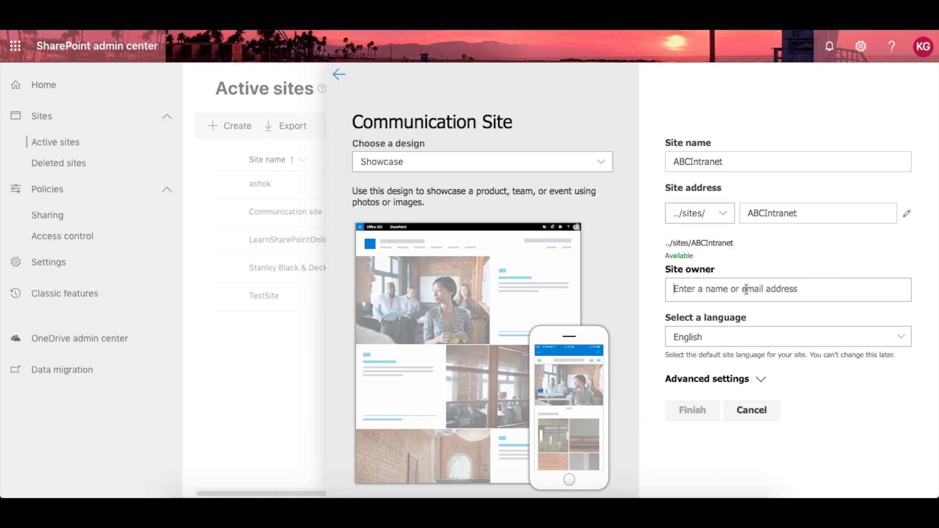
text(krishna)
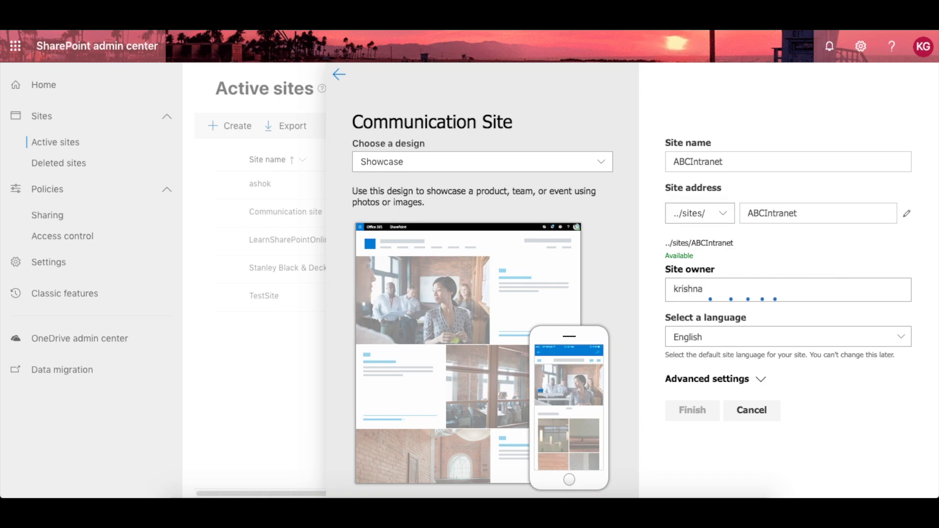
click(757, 319)
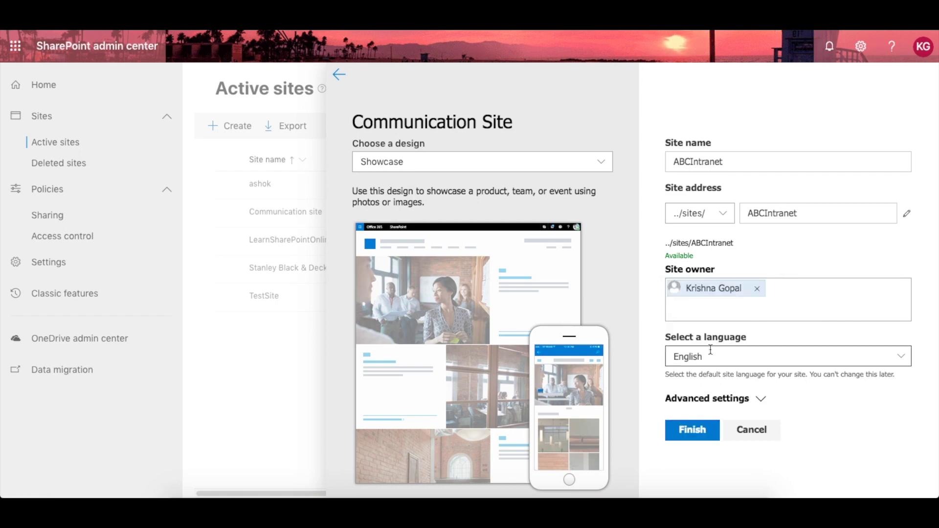
click(760, 398)
Set the time zone to (UTC+05:30) Chennai, Kolkata, Mumbai, New Delhi and finish creating ABCIntranet.
scroll(760, 402, down, 2)
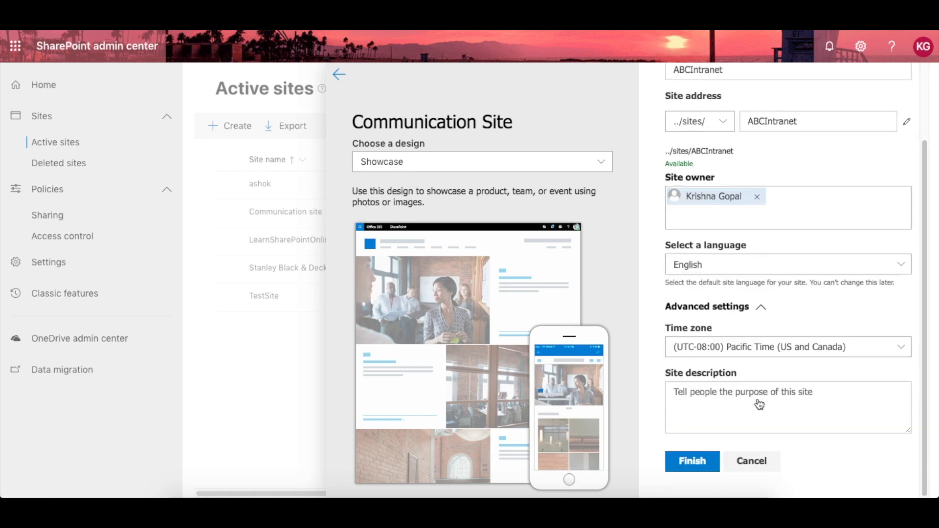
click(771, 346)
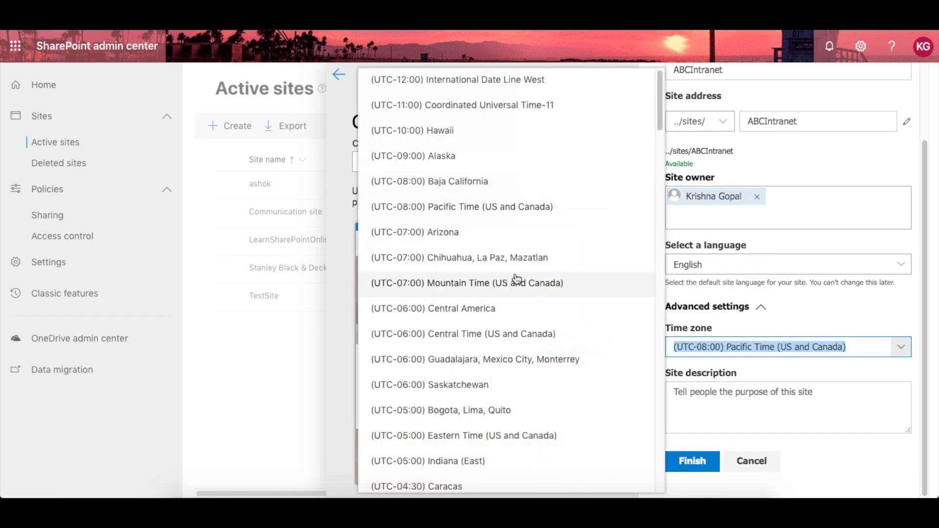
scroll(516, 278, down, 10)
scroll(516, 278, down, 10)
scroll(516, 278, down, 10)
scroll(516, 278, down, 6)
scroll(516, 278, down, 3)
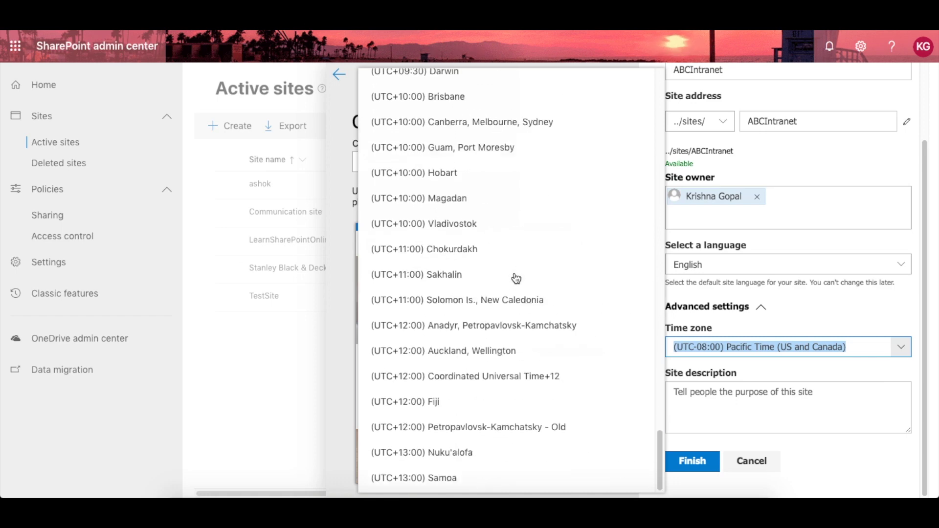
scroll(516, 278, up, 5)
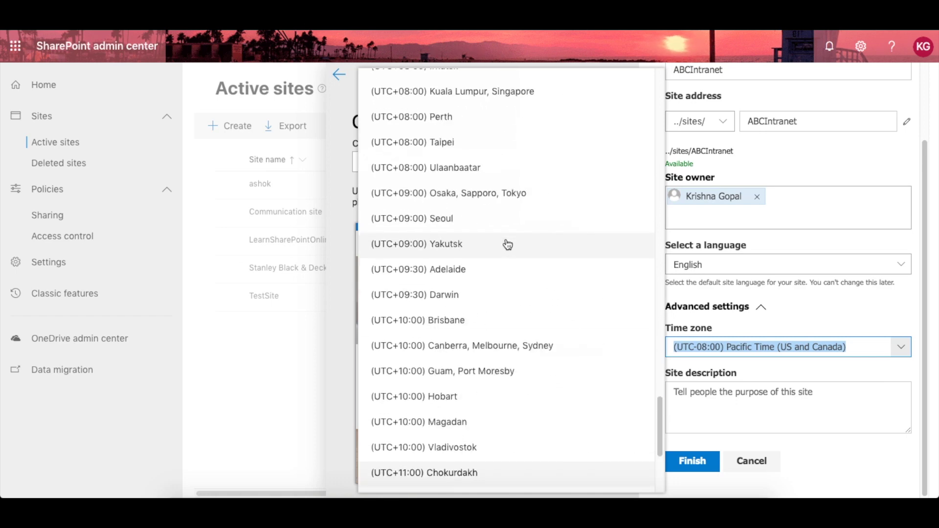
scroll(508, 245, down, 2)
scroll(508, 245, down, 3)
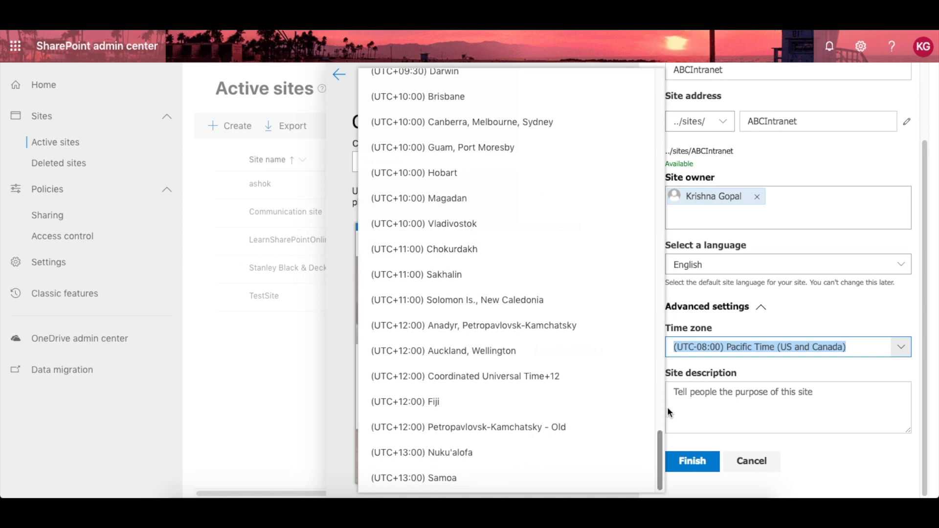
drag(661, 443, 660, 371)
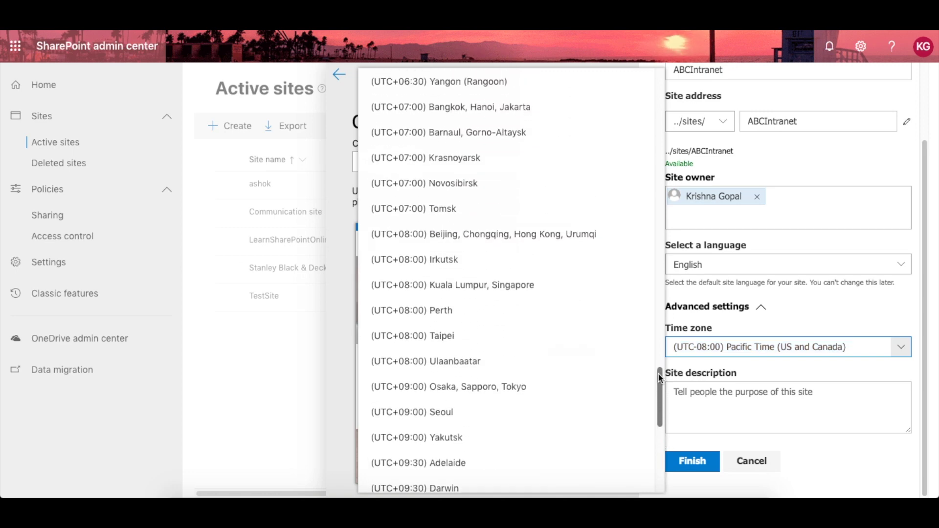
drag(660, 371, 660, 346)
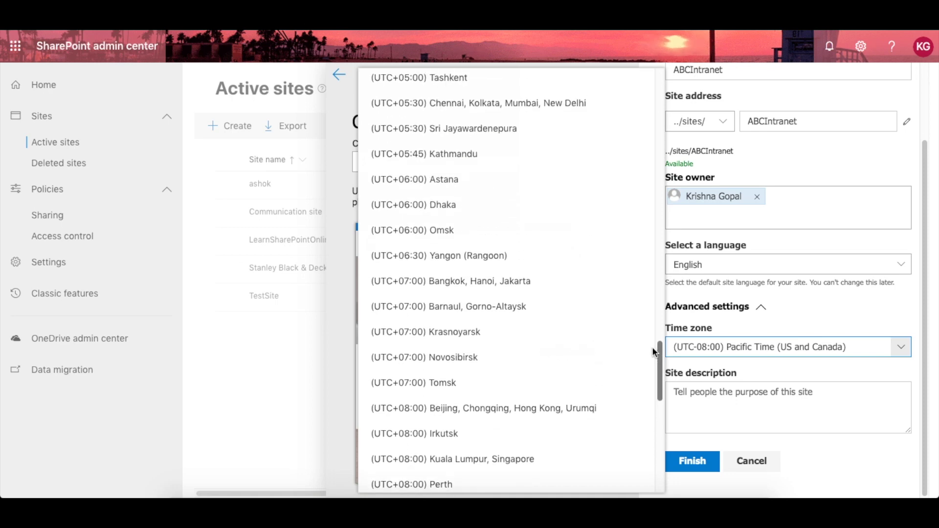
click(511, 142)
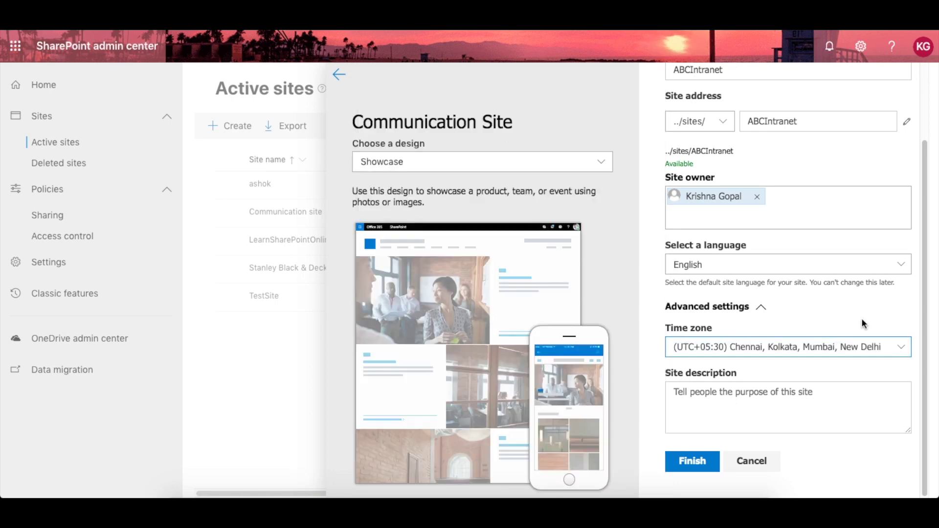
click(729, 393)
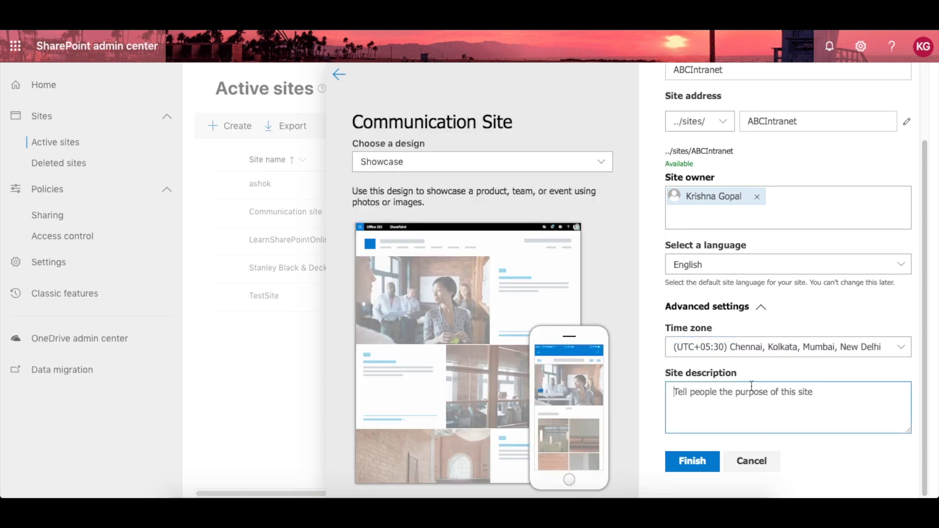
click(693, 460)
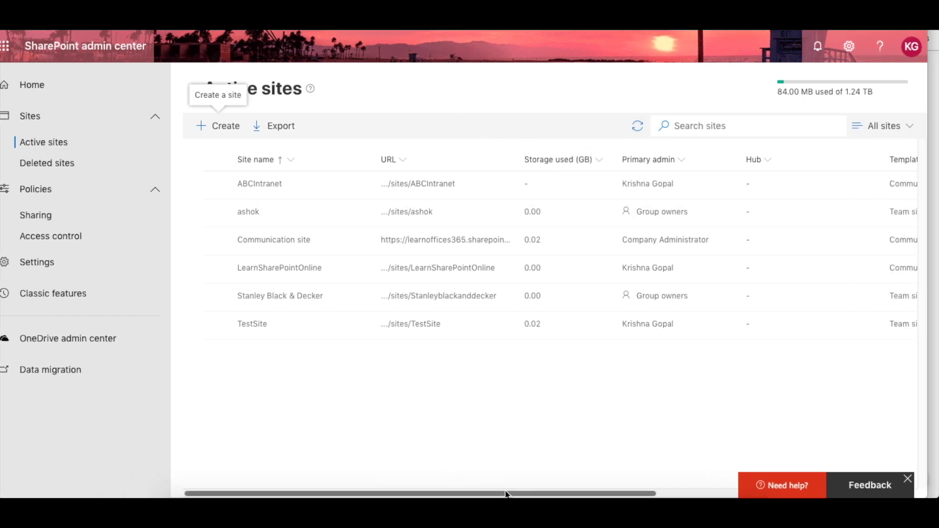
Scroll the Active sites table sideways to confirm ABCIntranet's communication site template.
drag(508, 494, 664, 491)
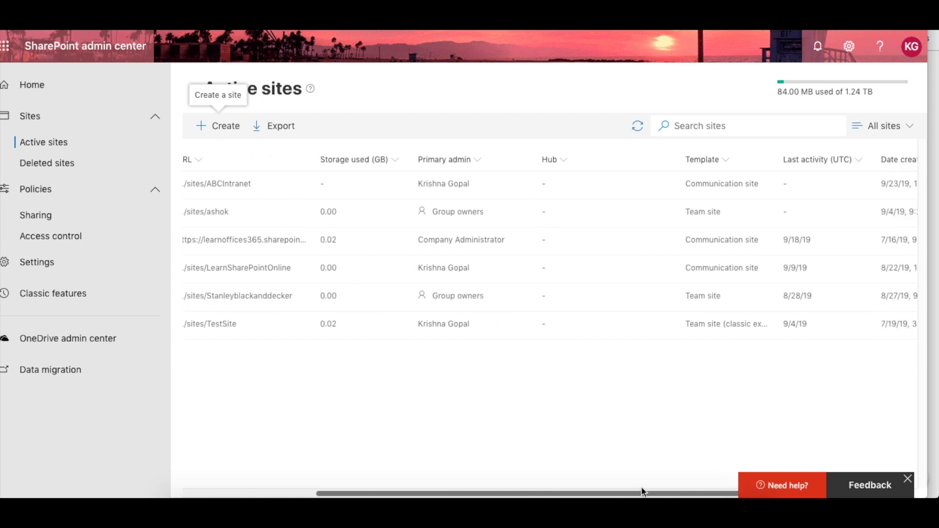
drag(691, 491, 522, 460)
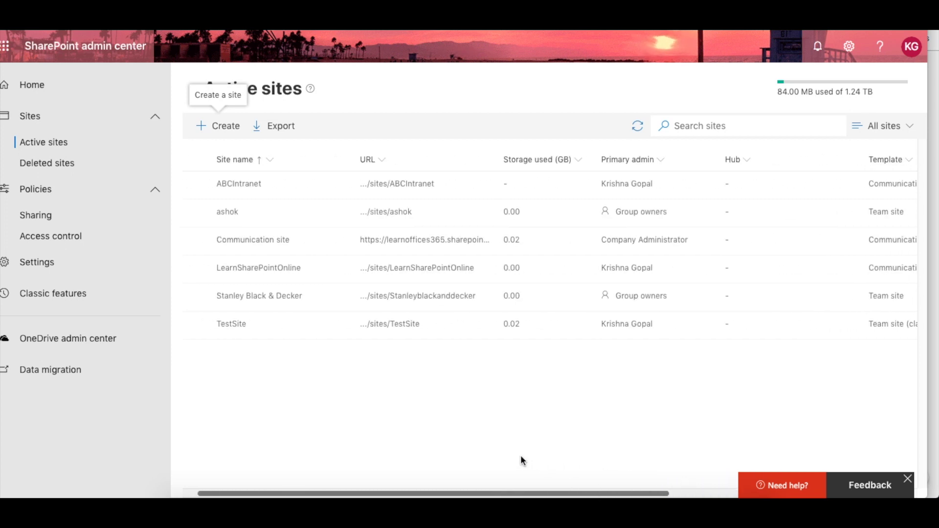